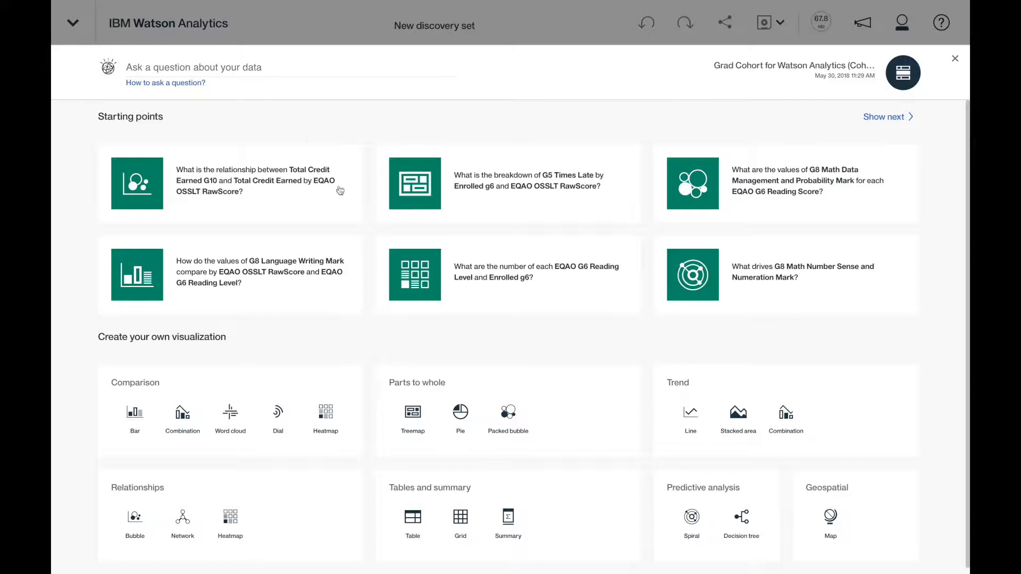
Step: Ask "What students graduated?" and open the suggested chart comparing the values of Students by Graduated
click(284, 68)
text(What students g)
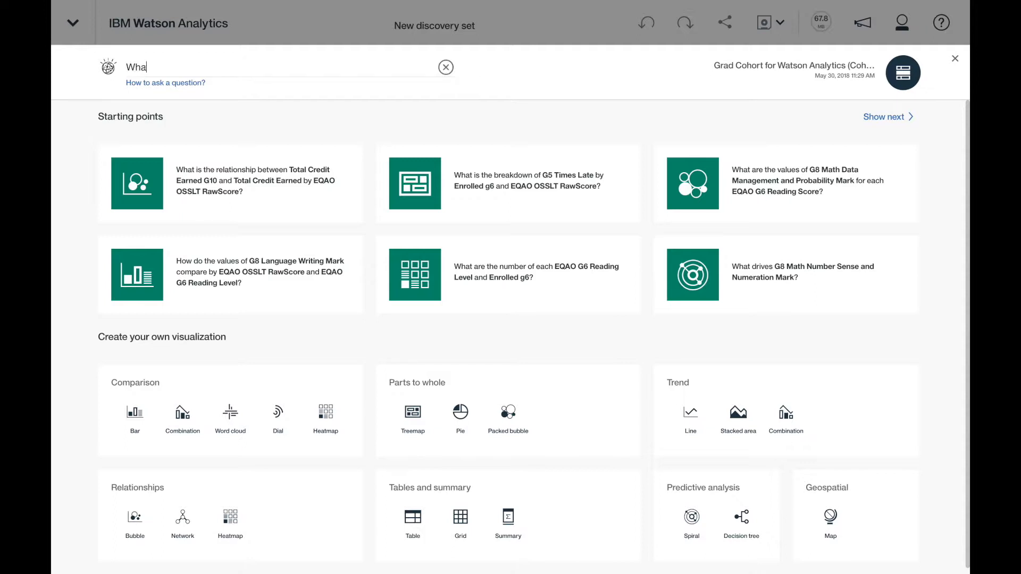
text(raduated?)
key(Return)
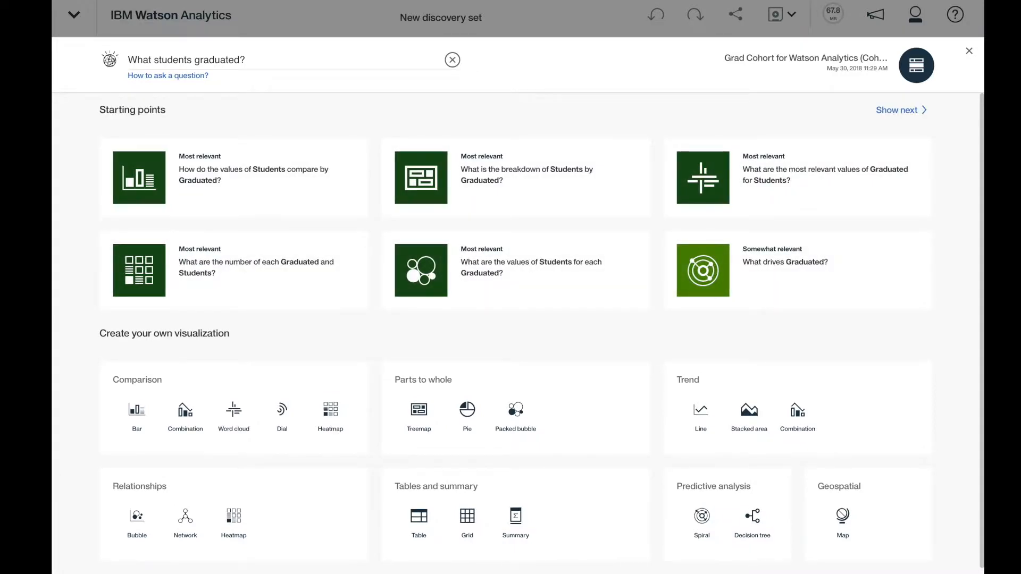
click(232, 168)
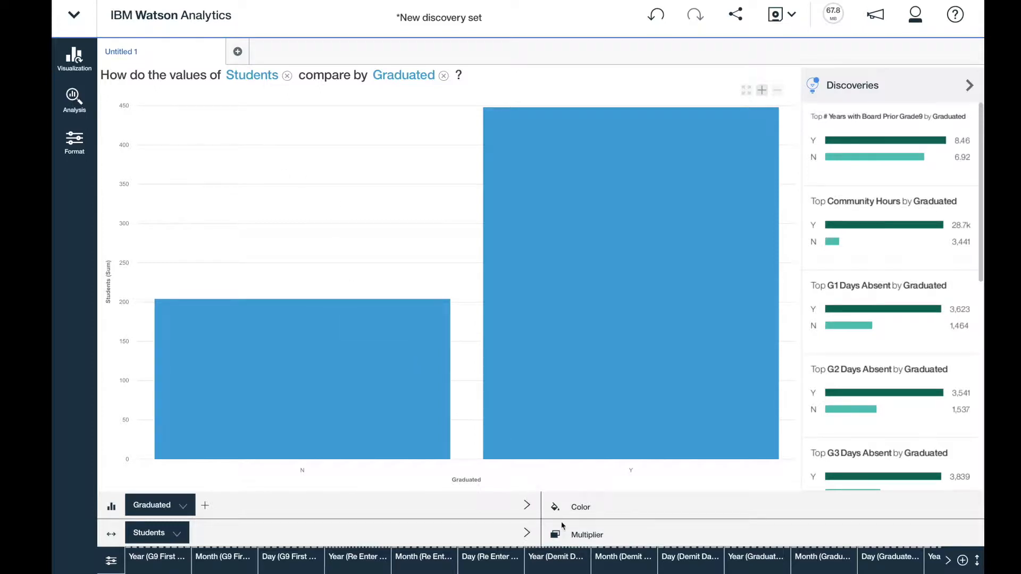
Step: Split the graduation bar chart into separate charts using Cohort Year as the multiplier
click(572, 535)
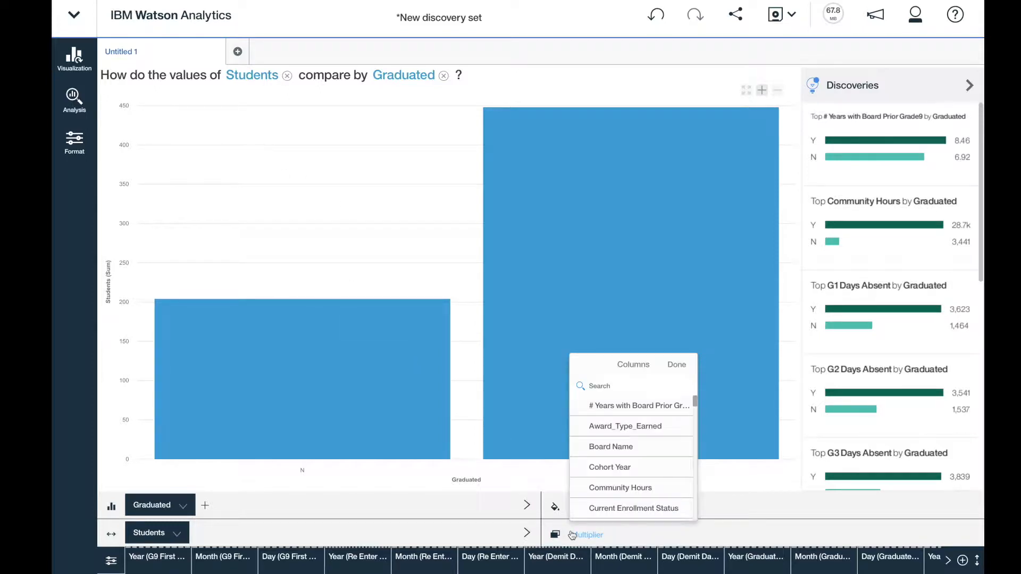
click(616, 467)
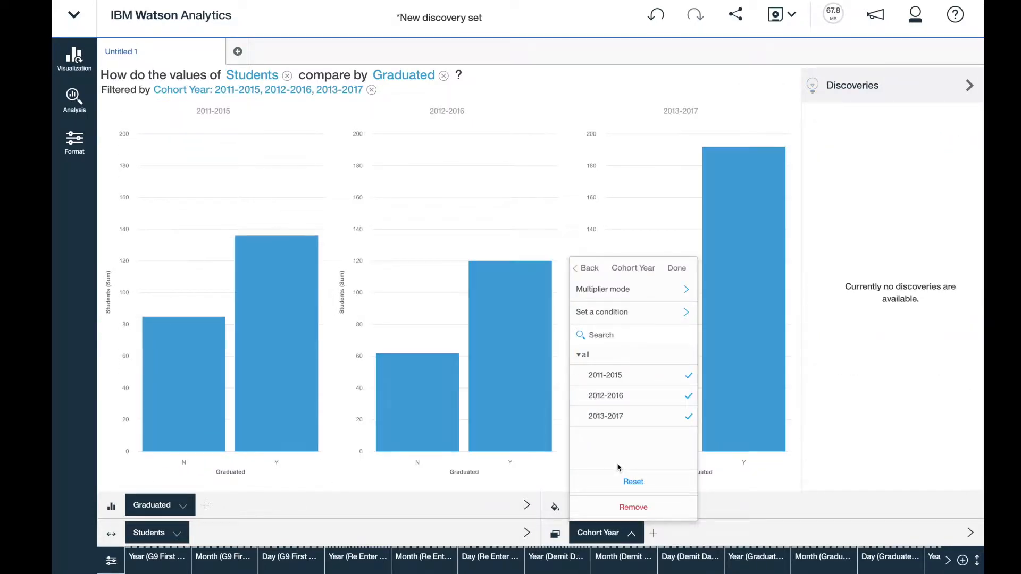
click(912, 510)
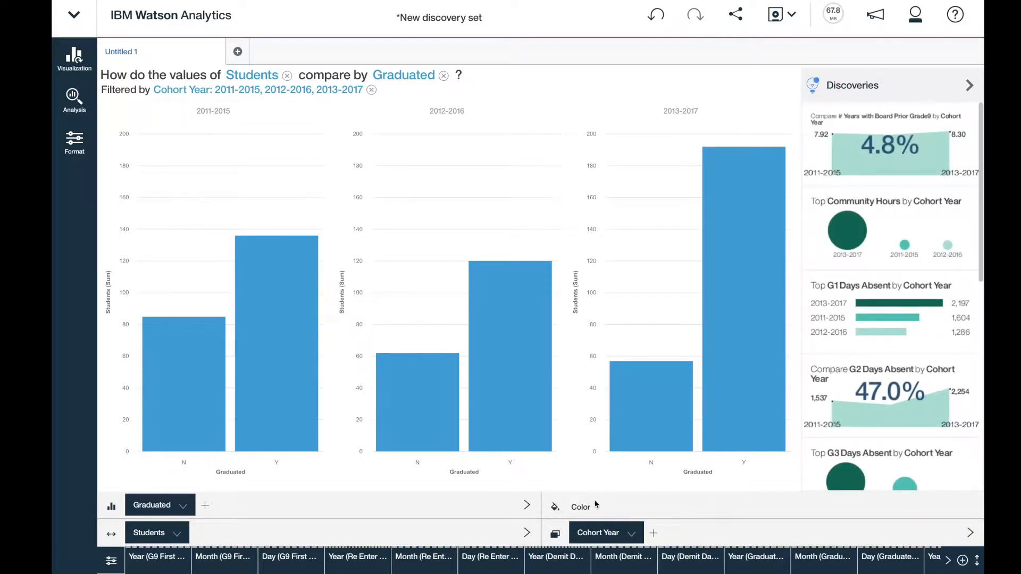
Step: Search the columns for "gender" and color the graduation bars by Student Gender
click(581, 507)
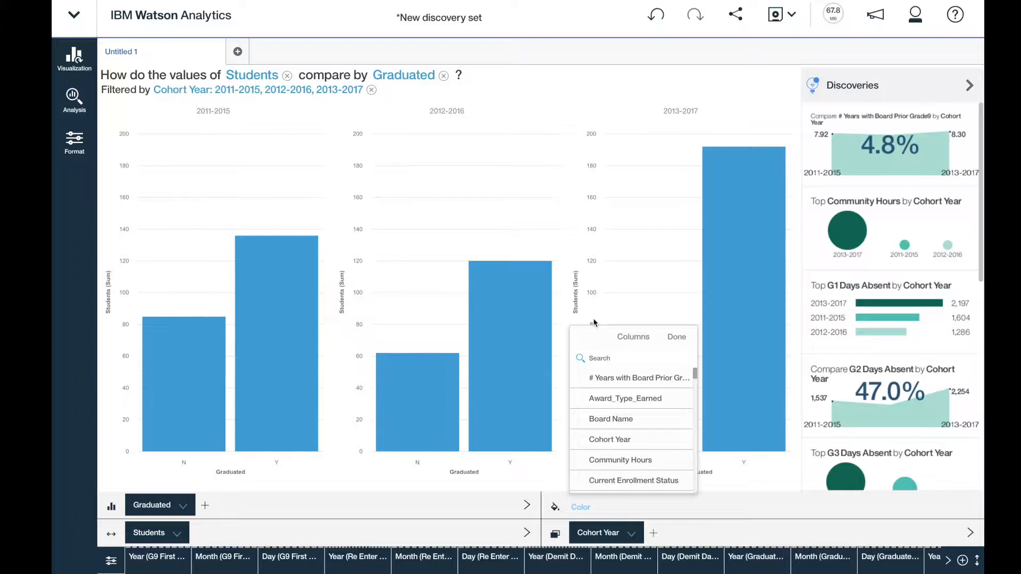
click(619, 358)
text(gender)
click(616, 380)
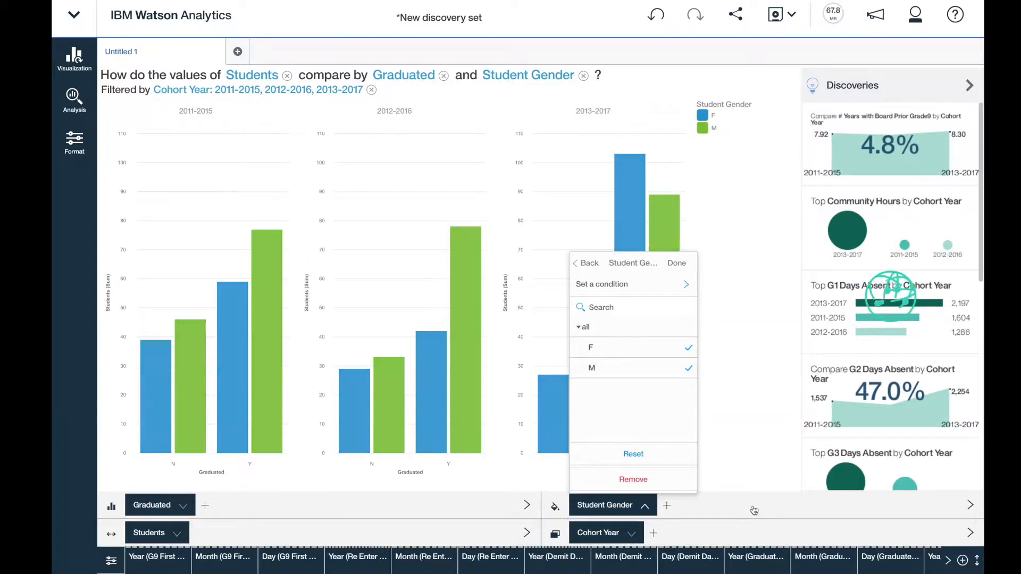
click(754, 510)
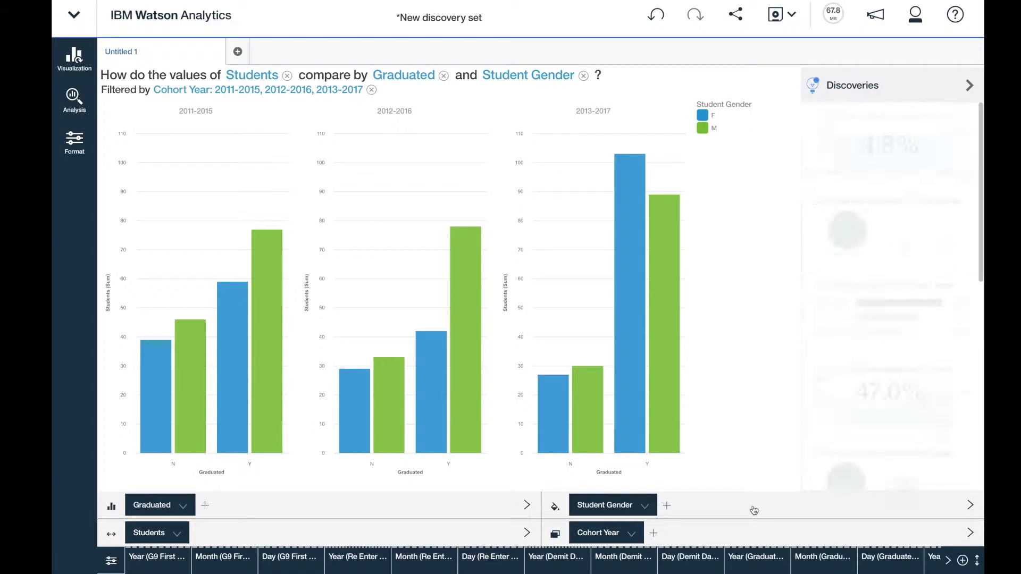
Step: Format the graduation chart's bars with the Stacked variation
click(75, 147)
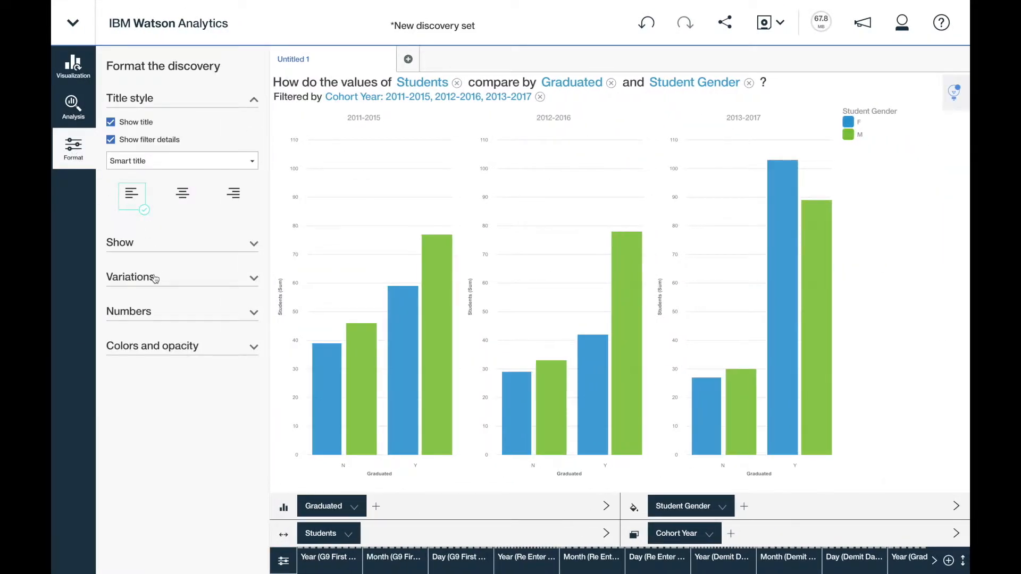
click(153, 277)
click(111, 319)
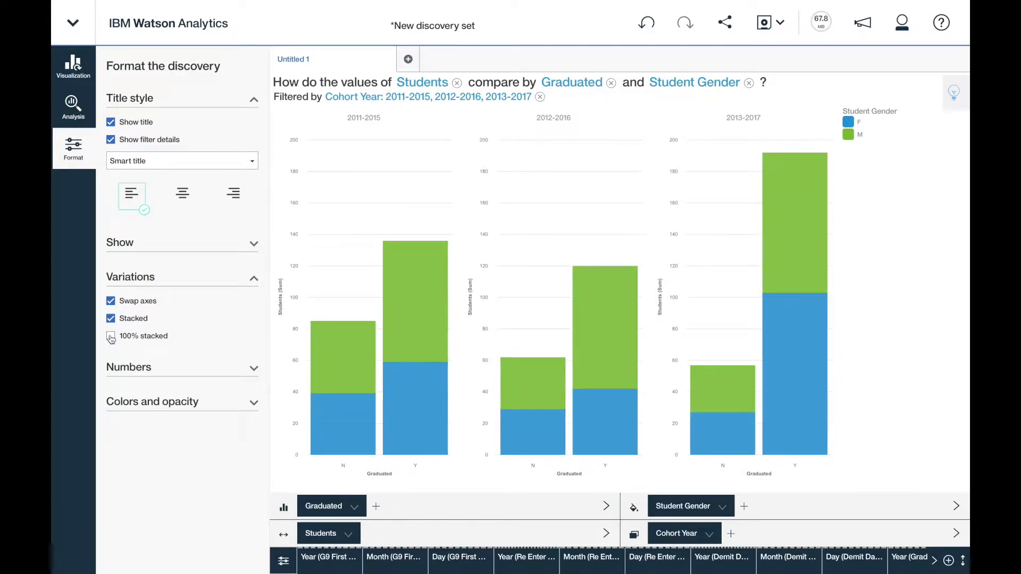
click(111, 337)
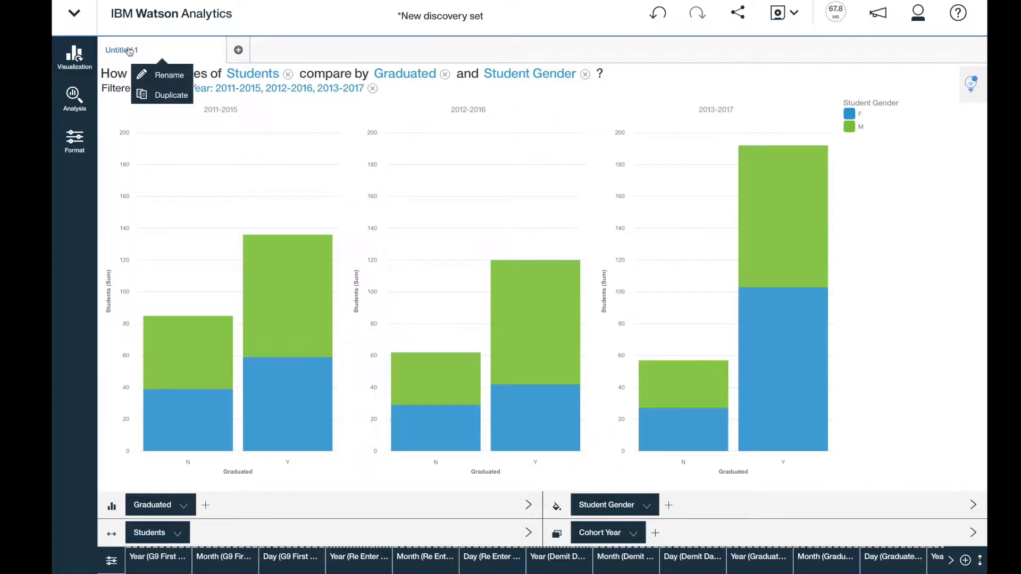
Step: Rename the current discovery as "Graduation by Gender"
click(153, 85)
text(Graduation by Gen)
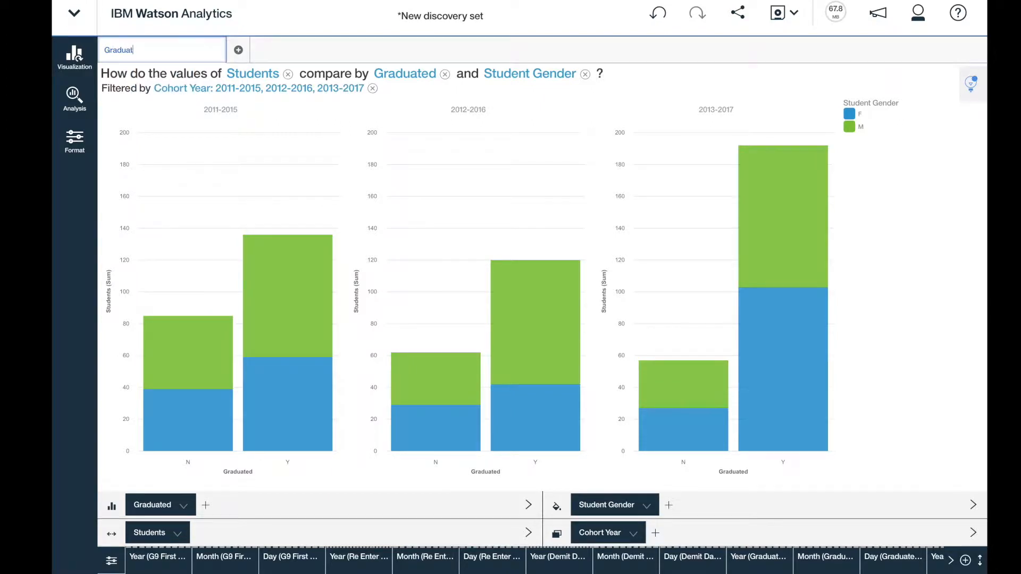
text(der)
key(Return)
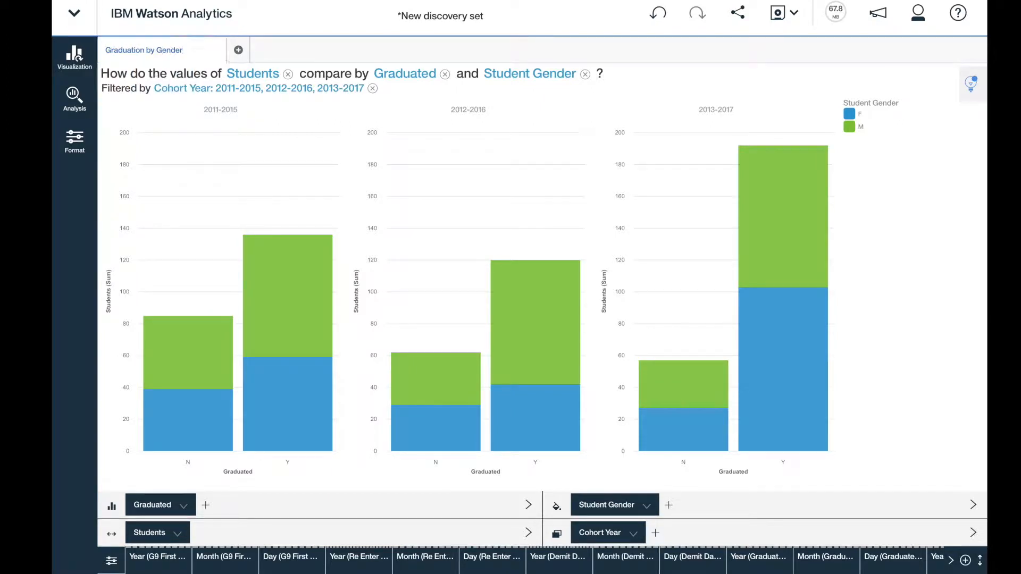
Step: Duplicate the "Graduation by Gender" discovery and name the copy "Graduation by Exceptionality"
click(164, 62)
click(168, 104)
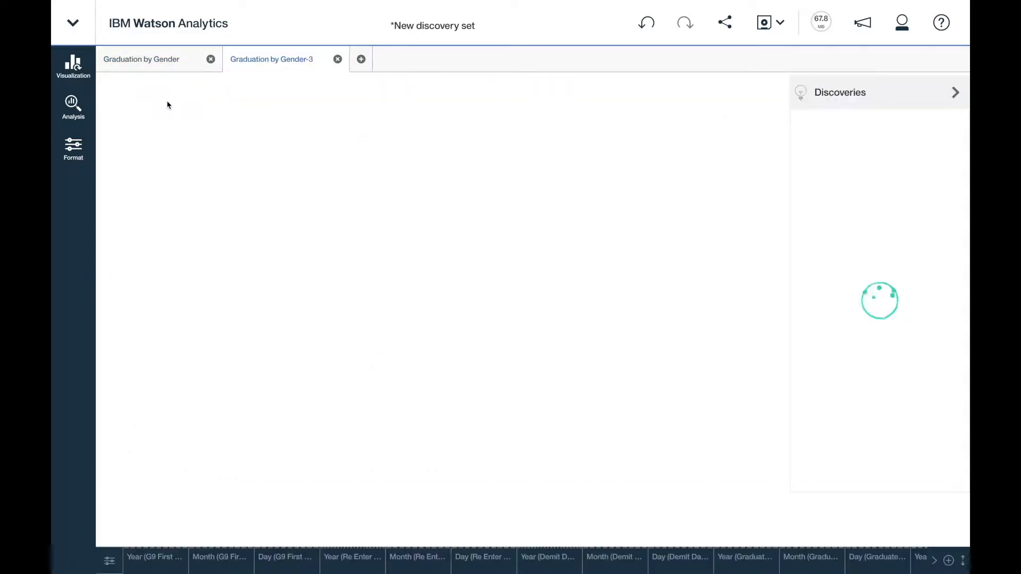
double_click(275, 61)
text(Graduation by Exceptionally)
key(Return)
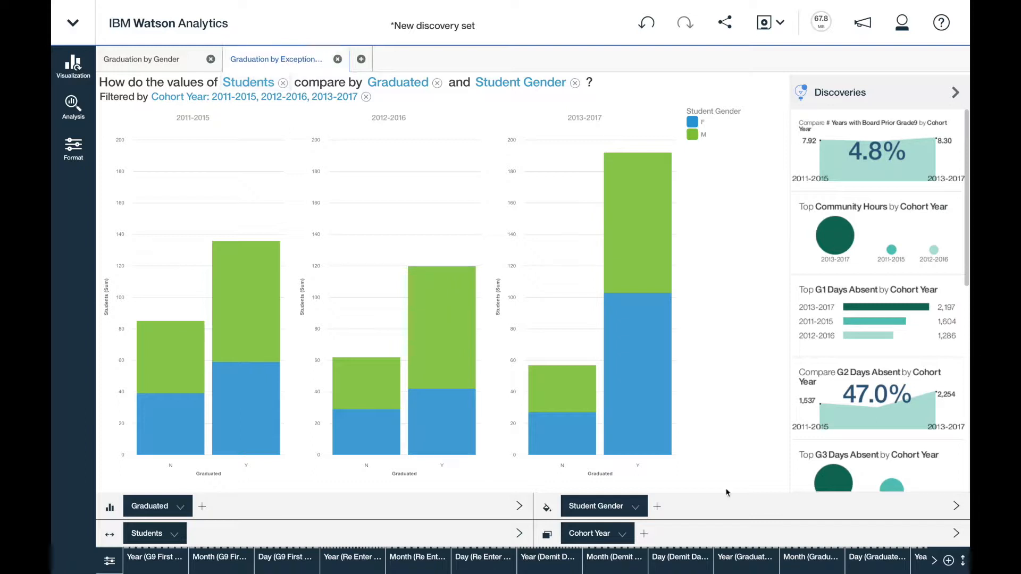
Step: Replace Student Gender with Exceptionality as the color column in the duplicated chart
click(634, 507)
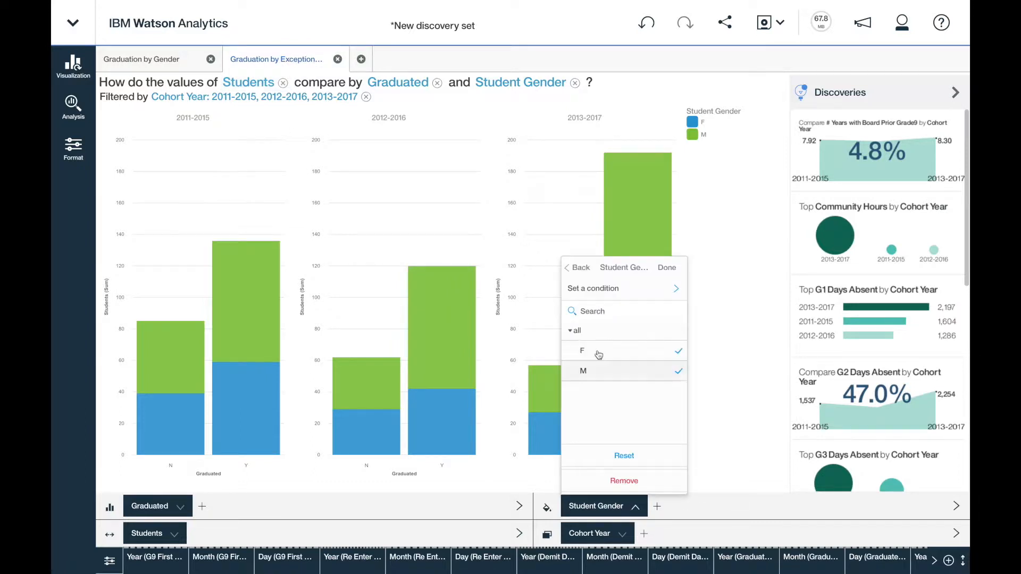
click(576, 267)
text(ex)
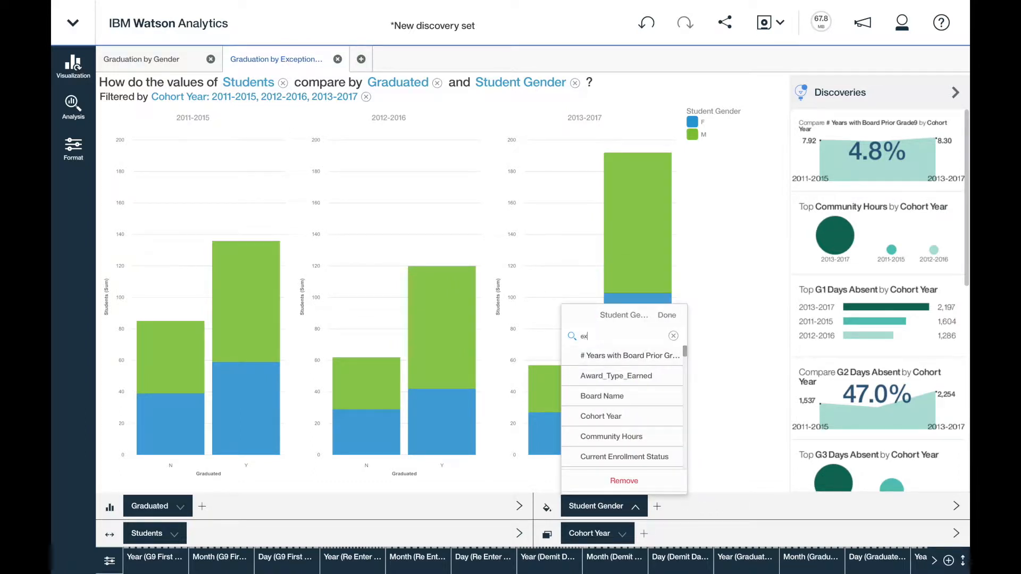
text(ception)
click(620, 355)
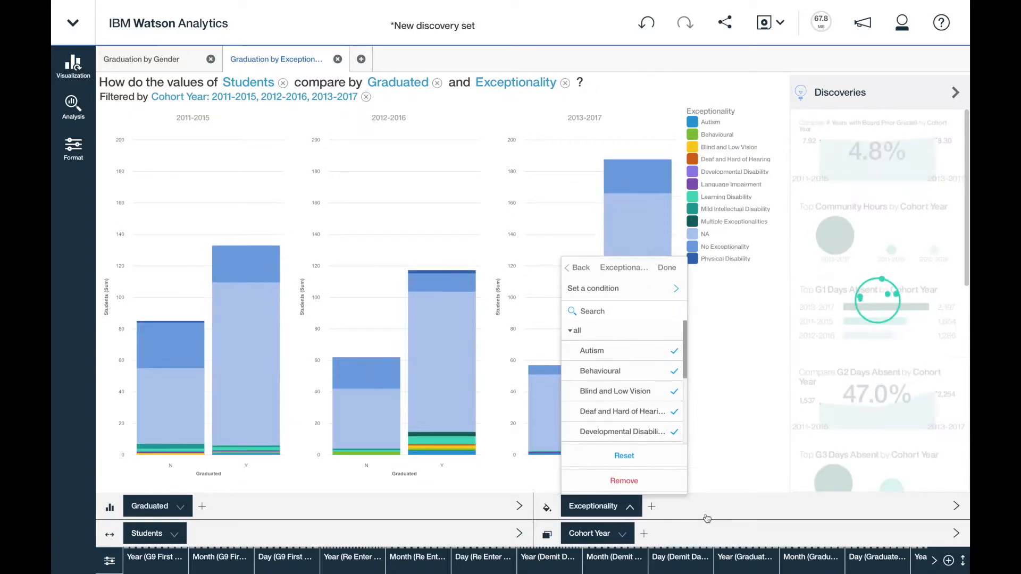
click(707, 512)
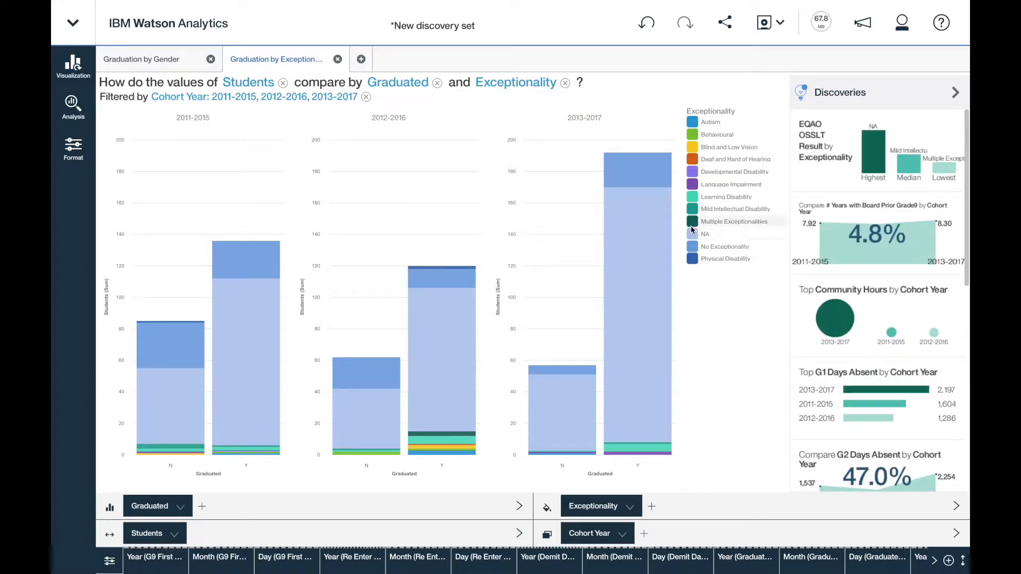
Step: Exclude the NA and No Exceptionality categories from the exceptionality chart
click(717, 241)
click(835, 210)
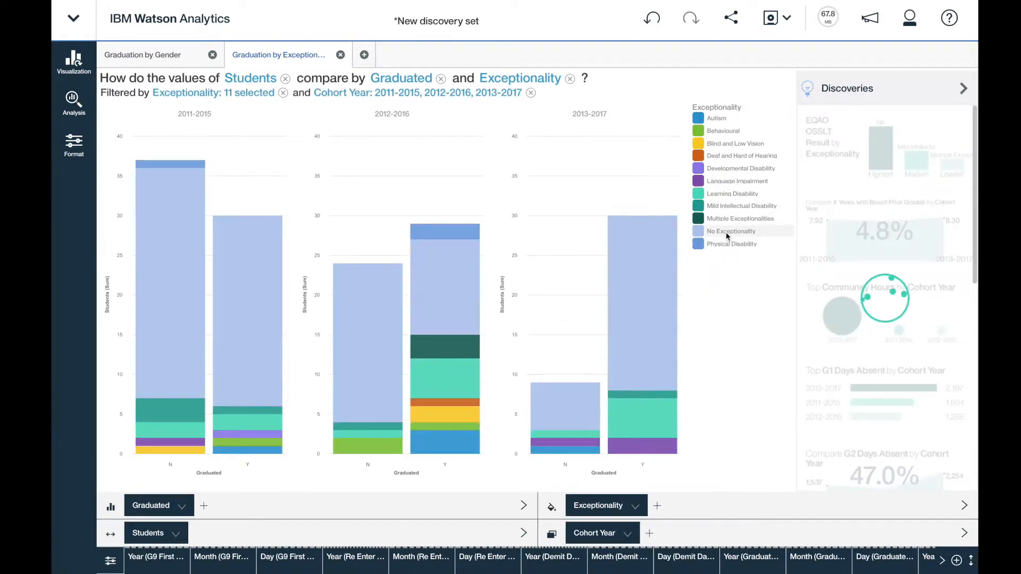
click(728, 233)
click(852, 210)
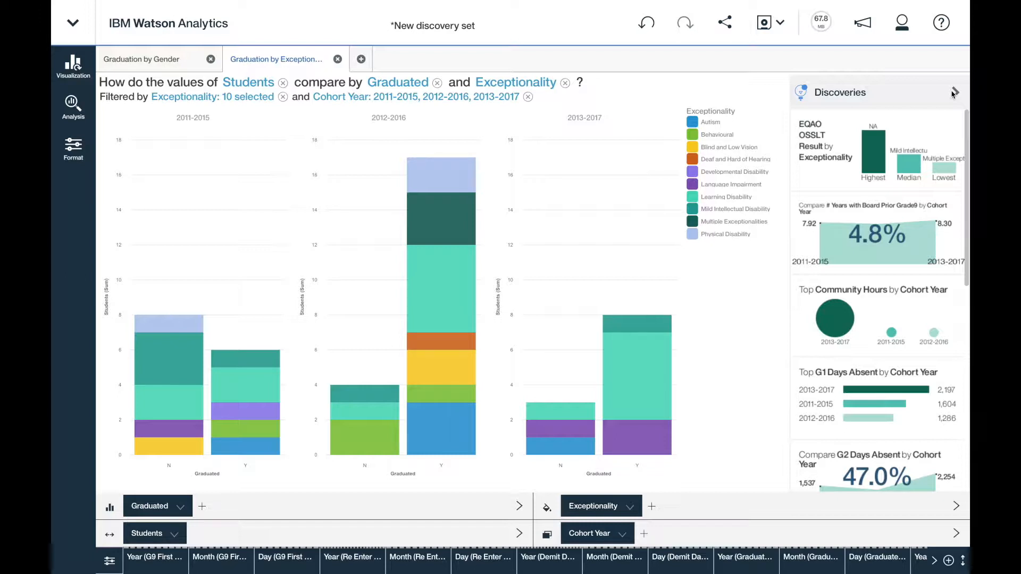
Step: Ask "How does #years with board compare by school?" in a new discovery and open the heatmap of # Years with Board Prior Grade9 and School Name
click(362, 60)
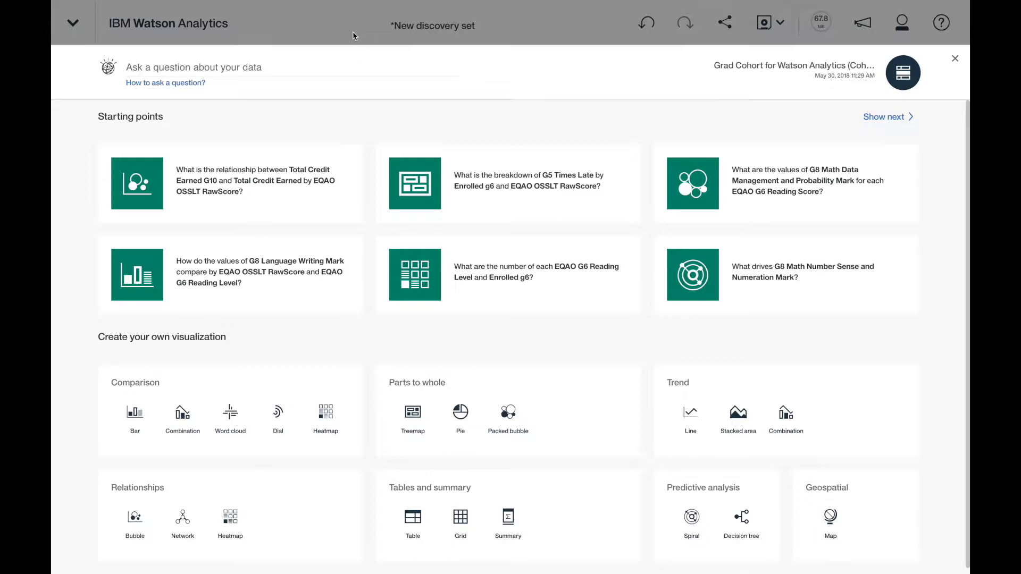
text(How does #years )
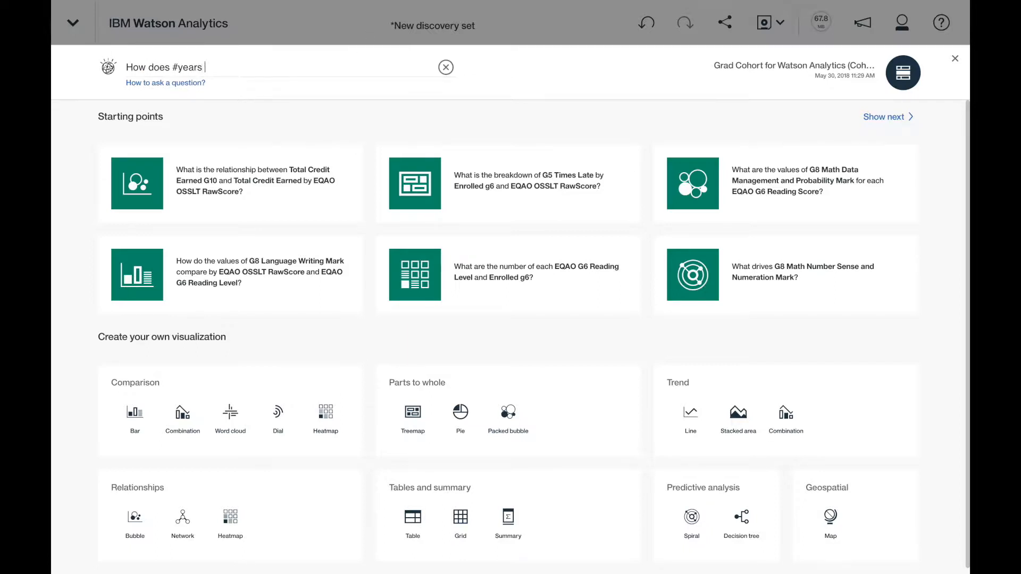
text(with board compare by school?)
key(Return)
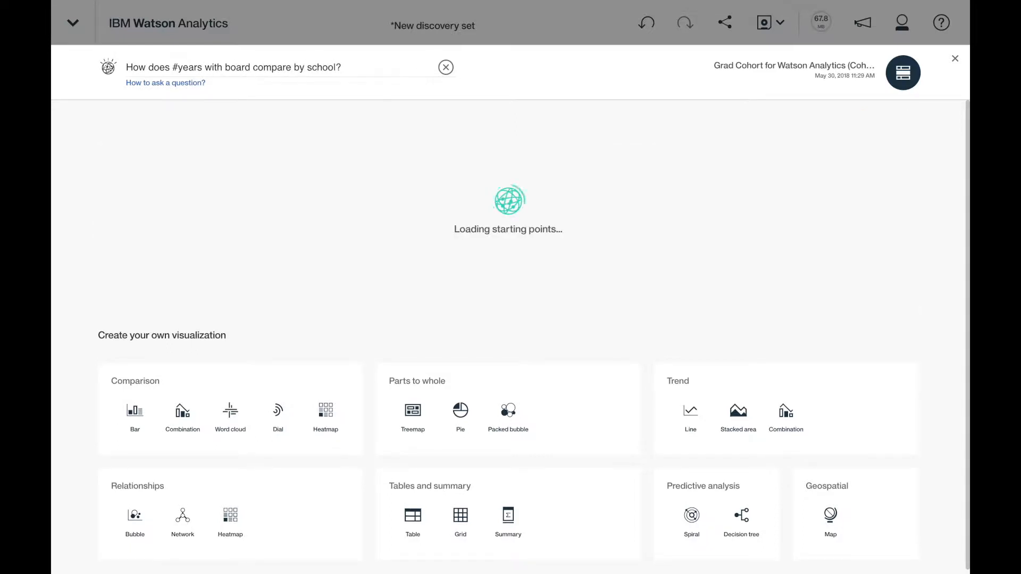
click(245, 260)
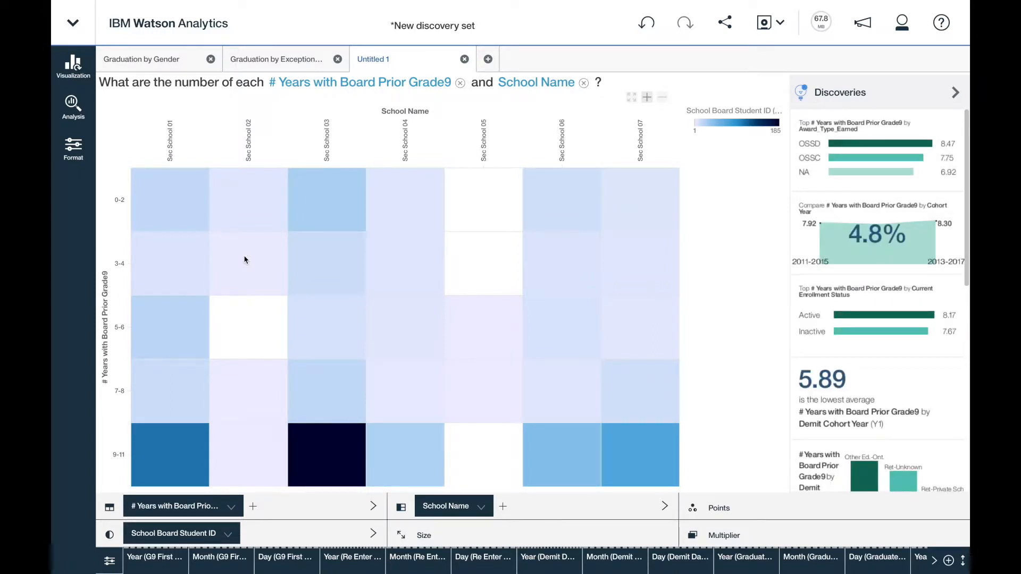
Step: Filter the years-with-board heatmap by Graduated so that it includes only the value Y
mouse_move(388, 394)
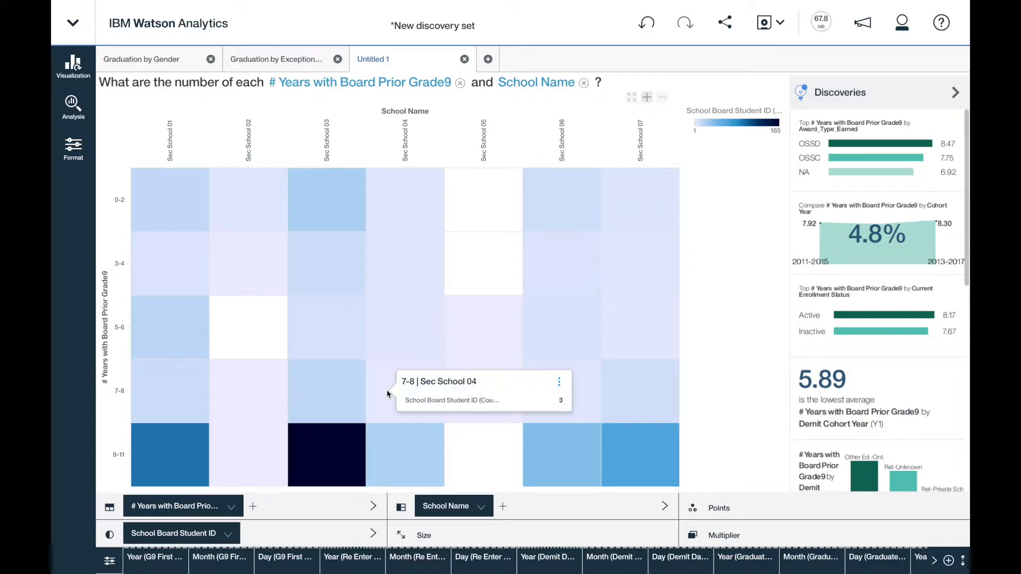
scroll(528, 564, down, 5)
scroll(528, 563, down, 5)
click(519, 557)
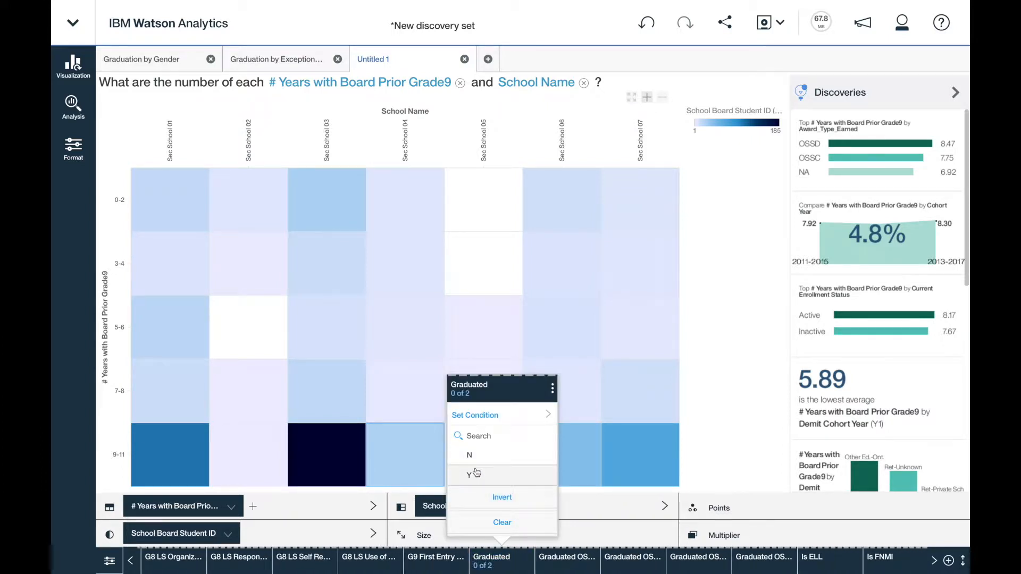
click(475, 472)
click(806, 509)
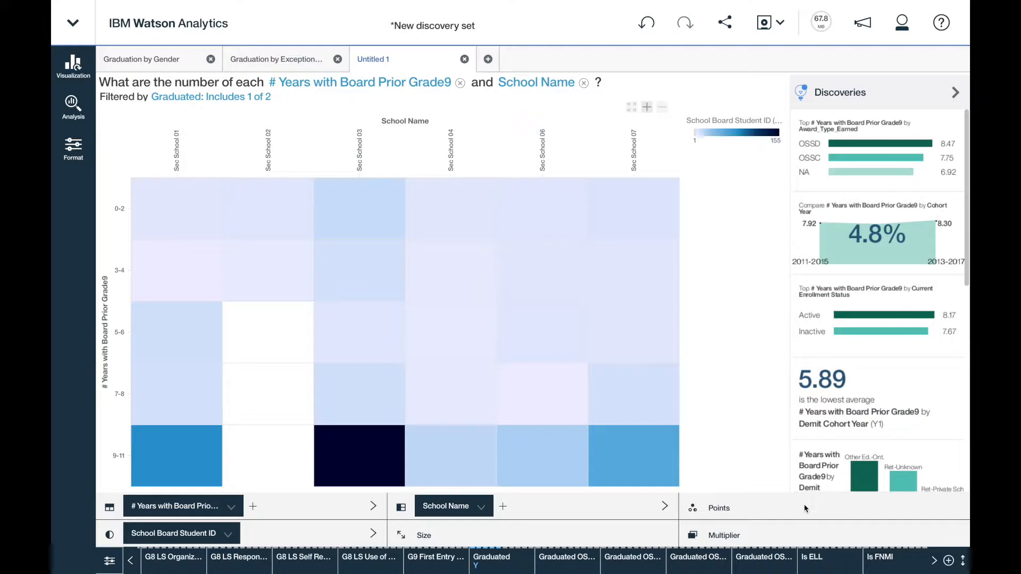
Step: Ask "What drives graduated?" in a new discovery and open the suggested spiral chart of drivers for Graduated
click(488, 59)
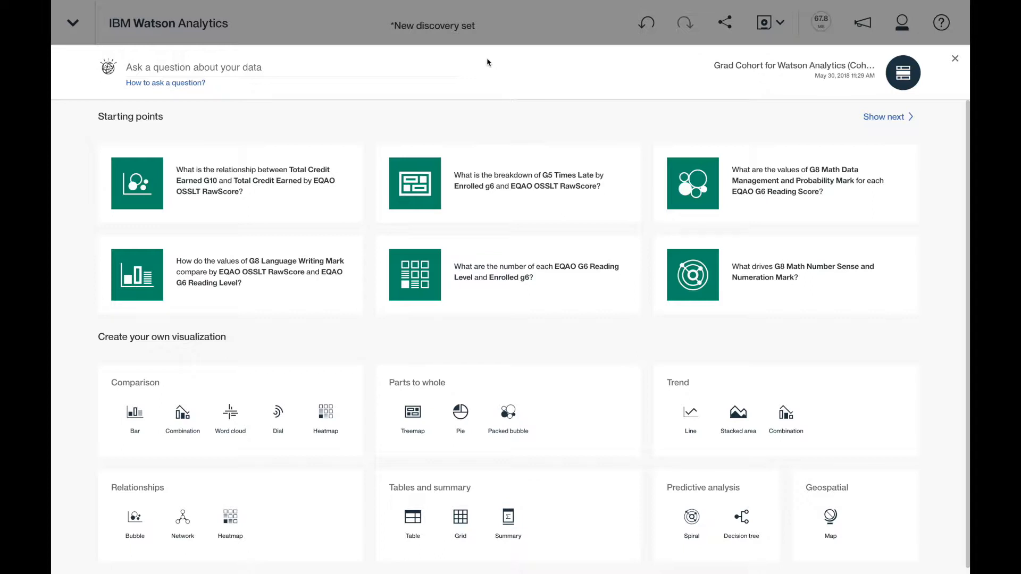
click(377, 62)
text(What)
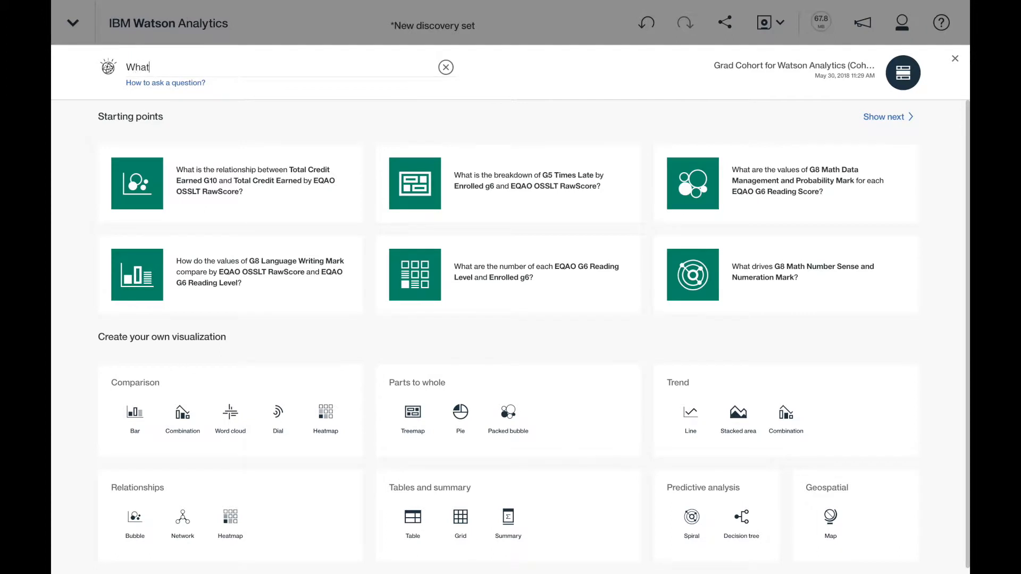
text( drives graduated?)
key(Return)
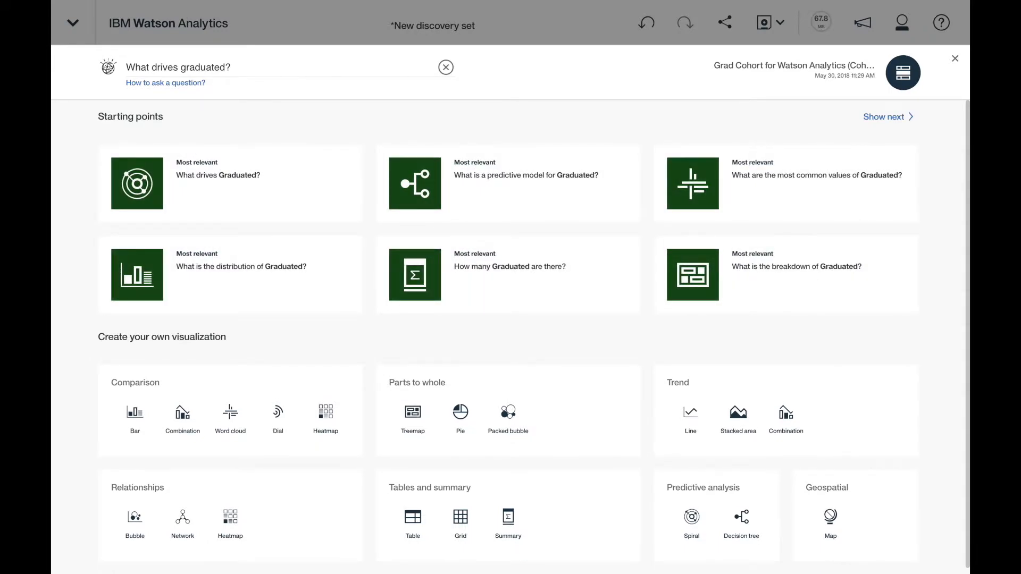
click(158, 175)
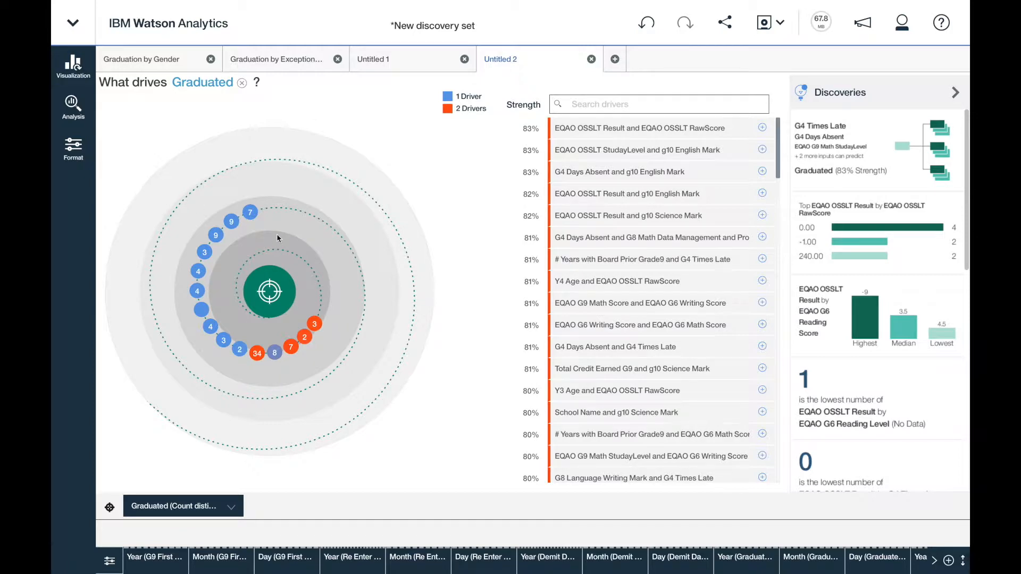
Step: Review the single and paired drivers of Graduated, and open the related predictive model from the suggested discoveries
mouse_move(254, 213)
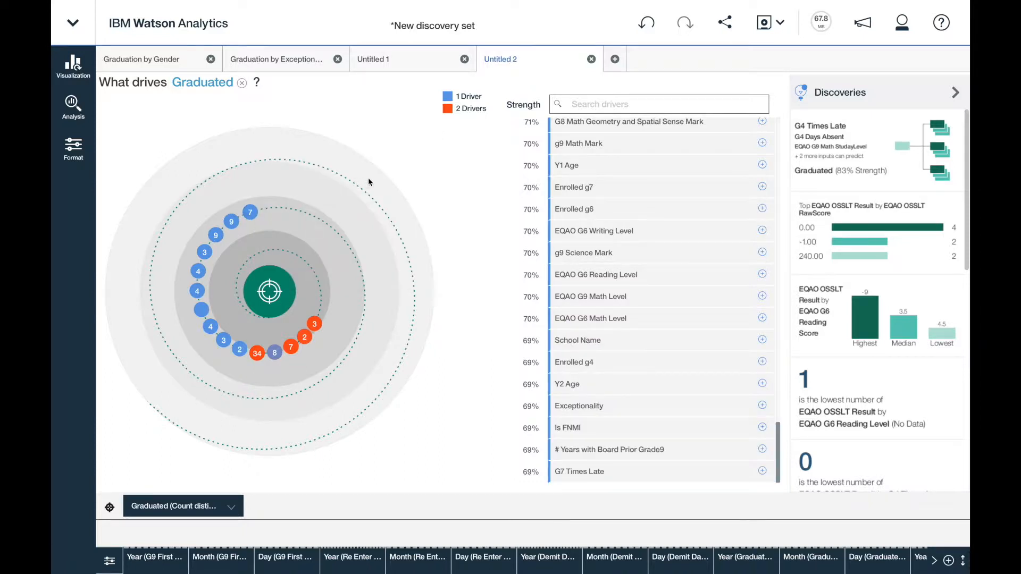
mouse_move(316, 325)
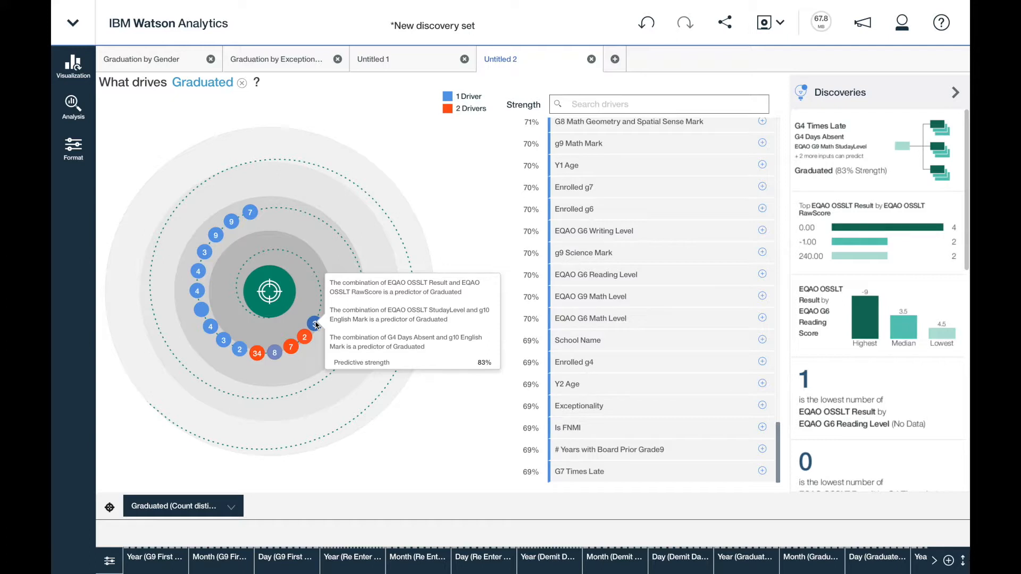
click(865, 146)
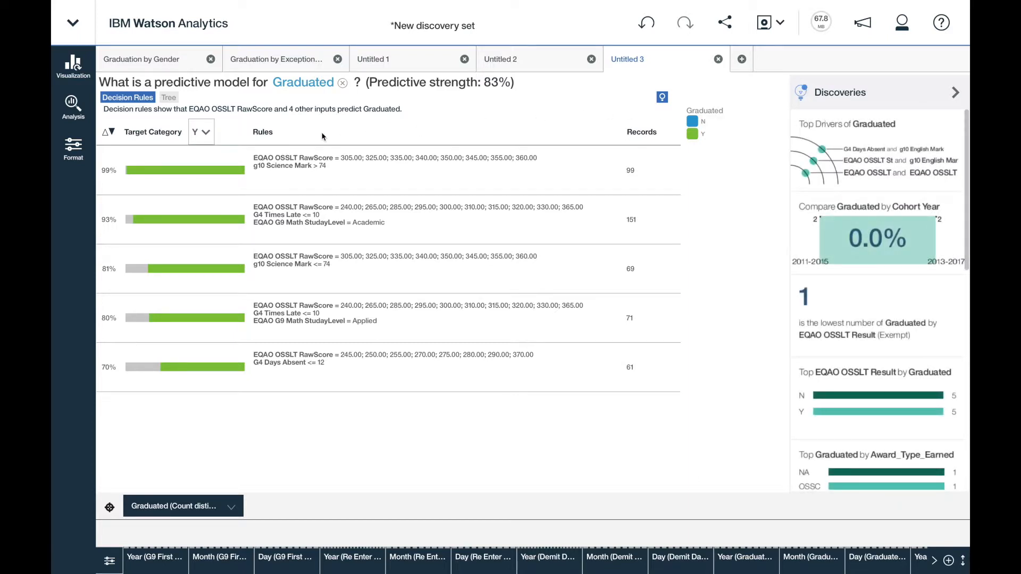
Step: Set the target category of the Graduated decision rules to N and display the predictive model as a tree
click(205, 132)
click(203, 145)
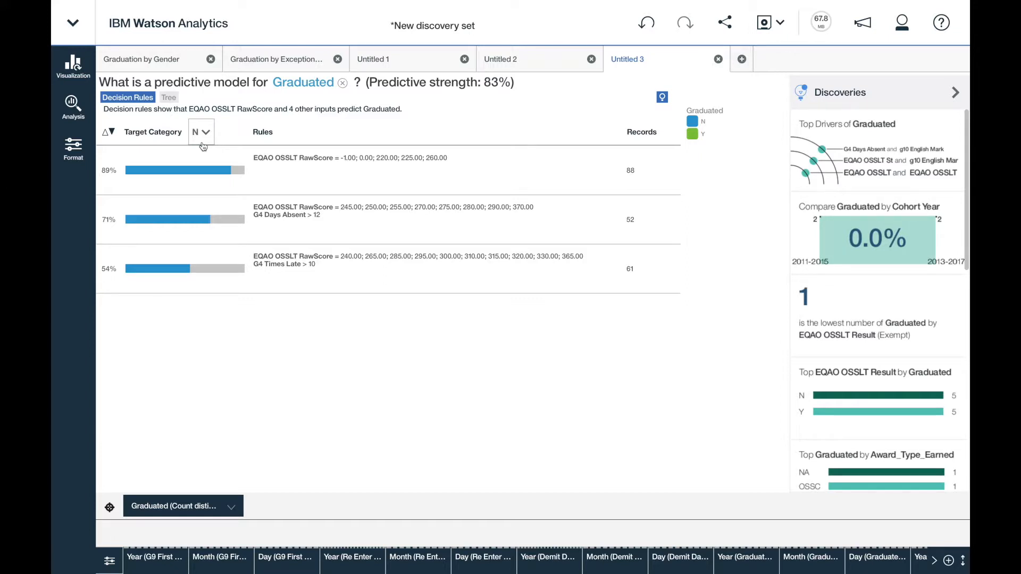
click(169, 98)
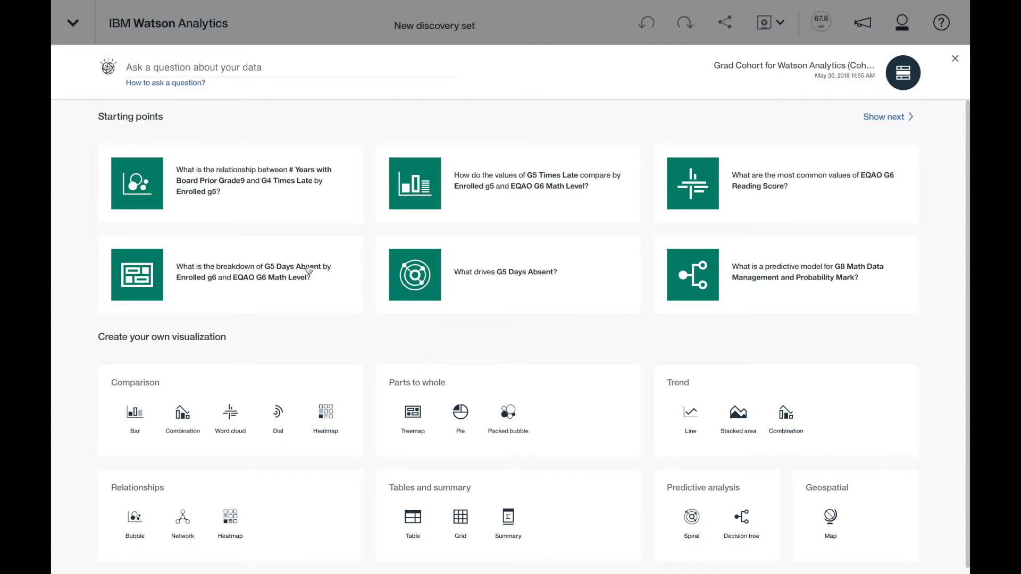
Step: Ask "What drives graduated?" of the Grad Cohort data in the new discovery set and open the suggested spiral chart of drivers for Graduated
click(266, 67)
text(What drives graduated?)
key(Return)
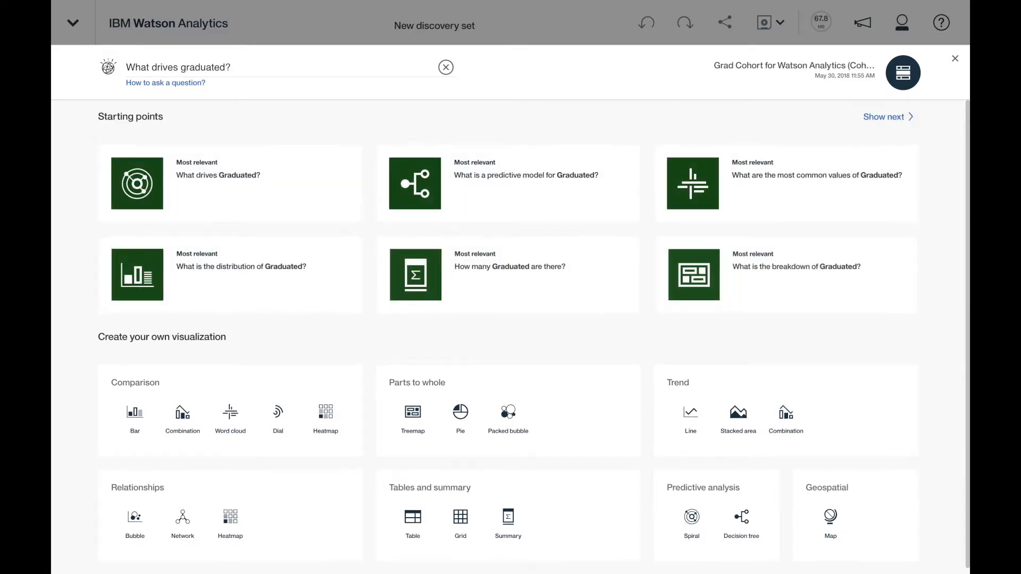
click(149, 185)
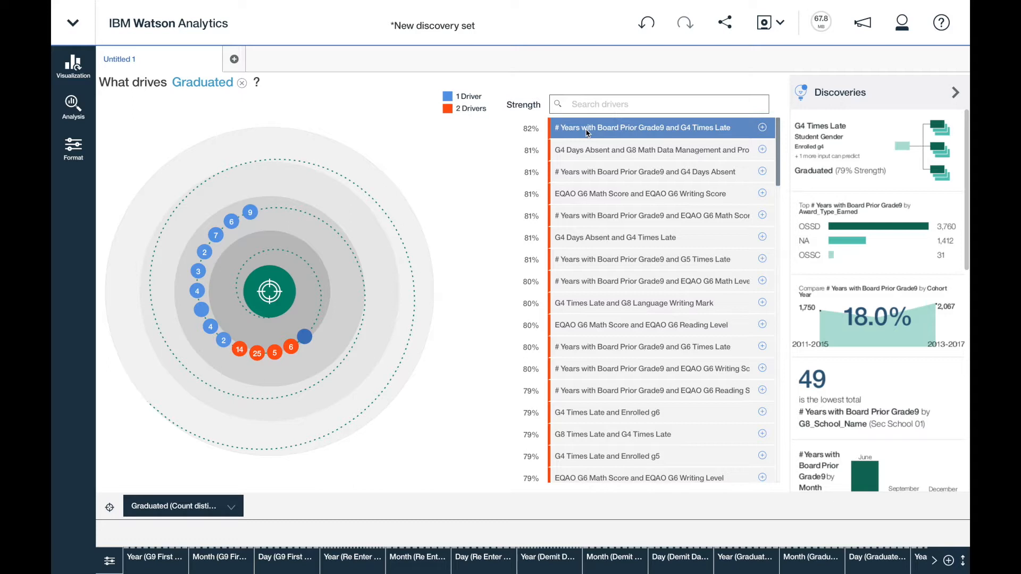
Step: Open the detail chart for the driver pair # Years with Board Prior Grade9 and G4 Times Late, and examine its statistical analysis
click(762, 128)
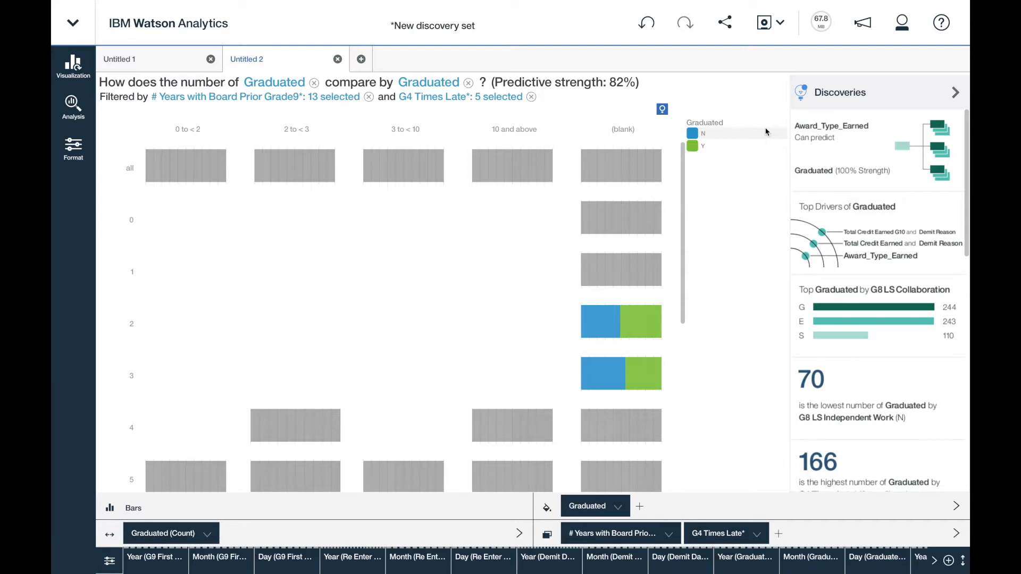
click(73, 110)
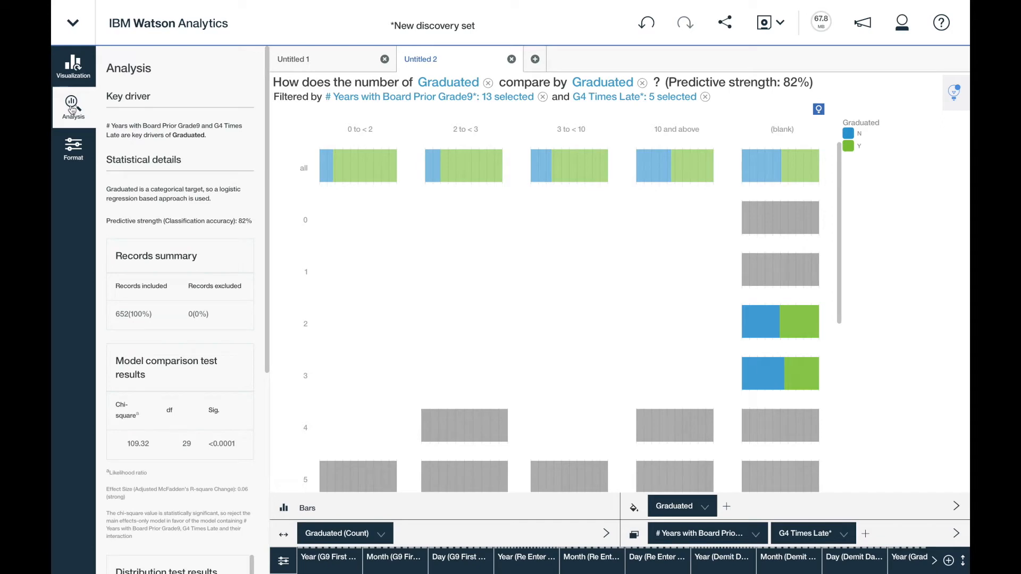
scroll(137, 137, down, 3)
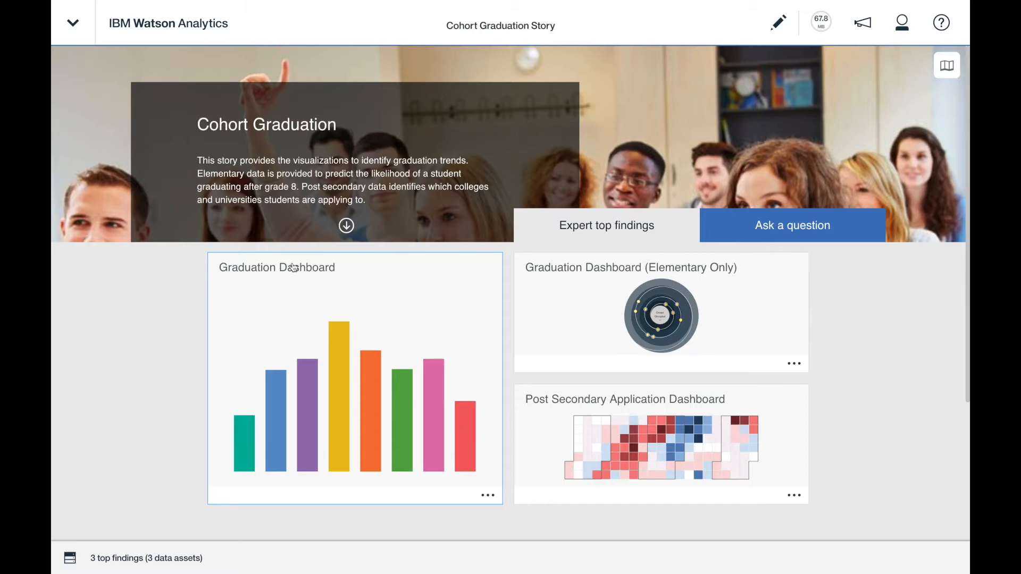
Step: Open the Graduation Dashboard of the Cohort Graduation Story and review its school trend, demographics, heatmap, drivers and predictions at full width
click(299, 319)
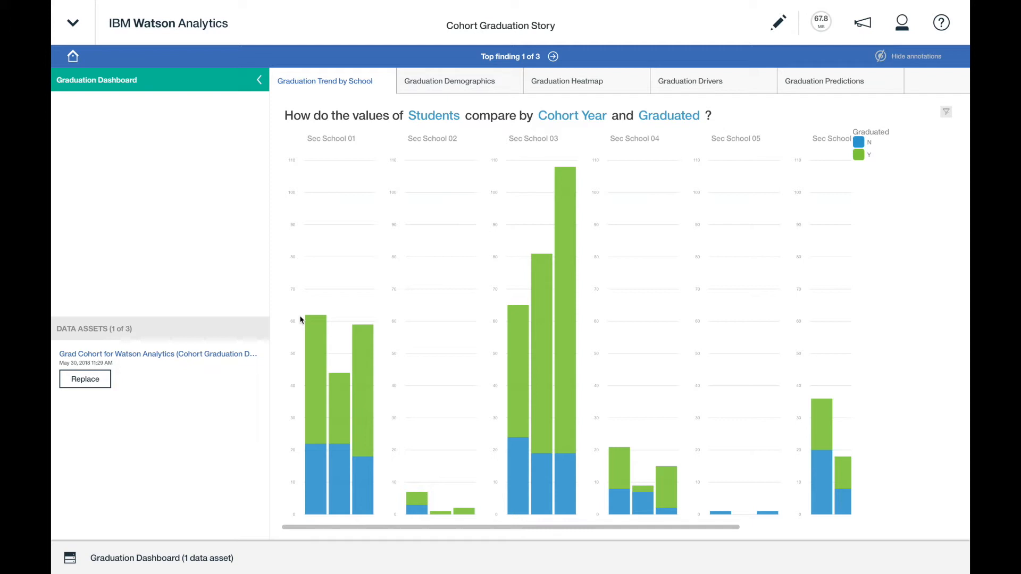
click(259, 81)
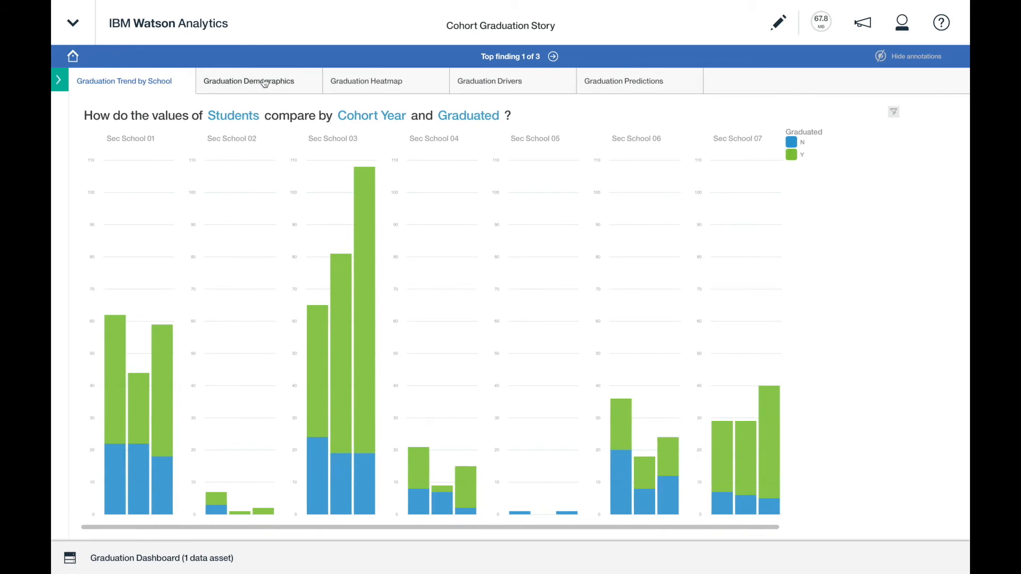
click(265, 84)
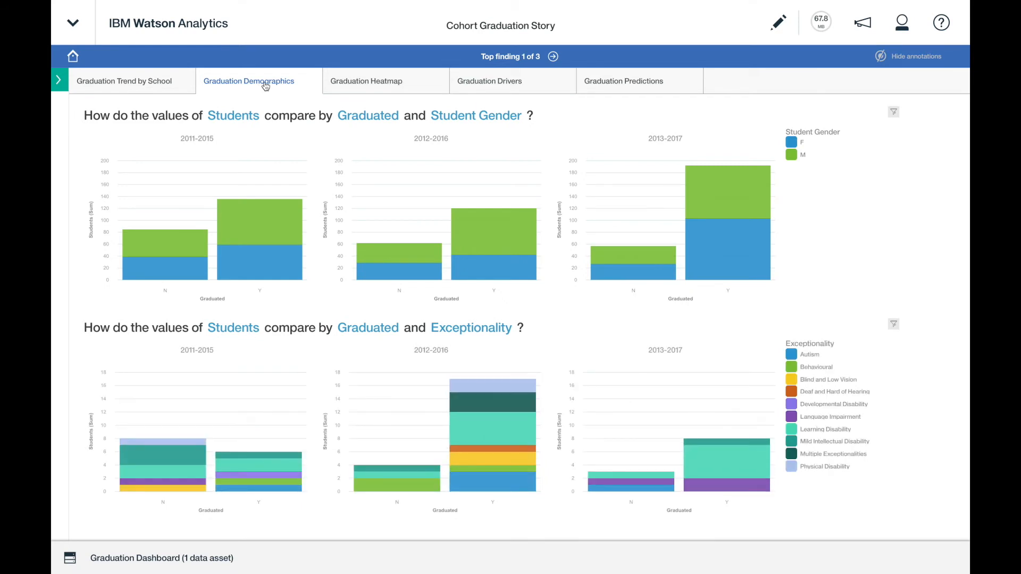
click(361, 83)
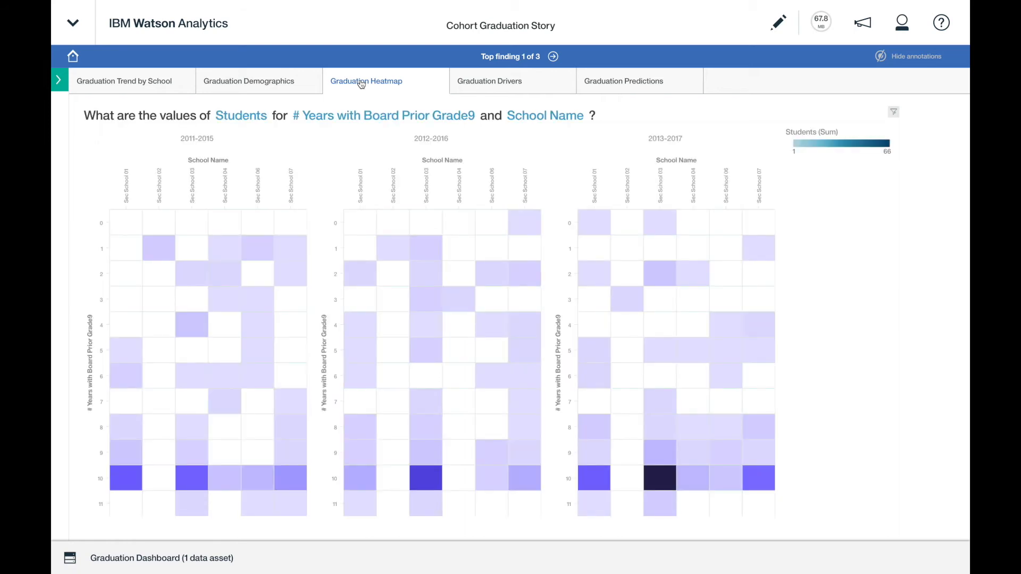
click(482, 86)
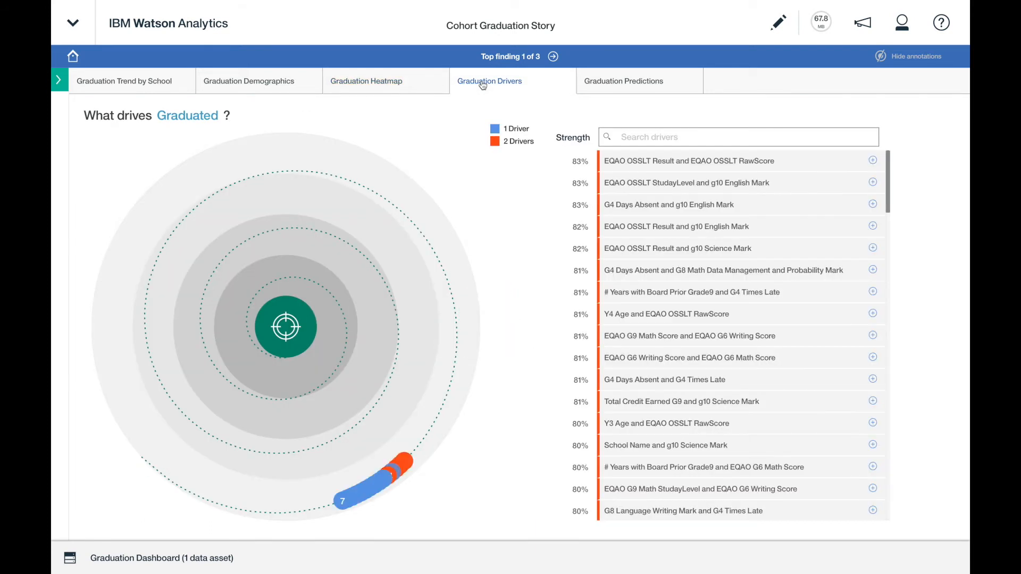
click(624, 86)
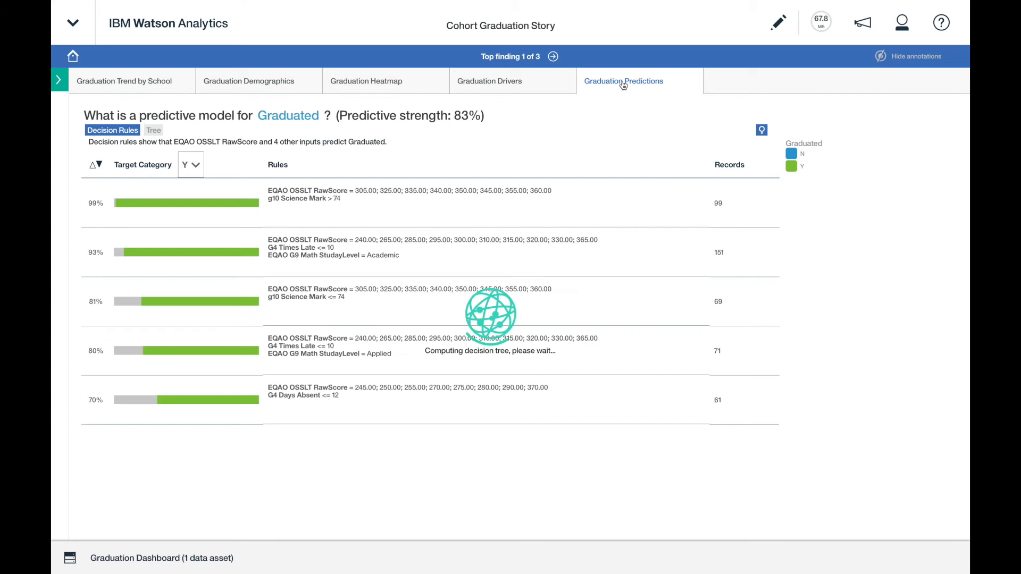
Step: Review the drivers and predictions in the elementary-only dashboard and both views of the Post Secondary Application Dashboard, and return to the story overview
click(554, 57)
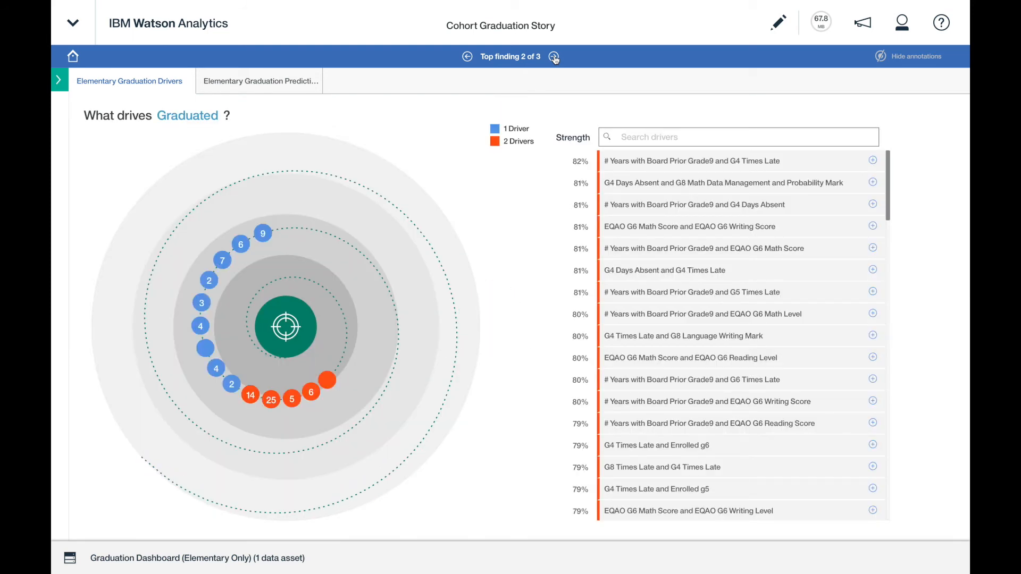
click(287, 85)
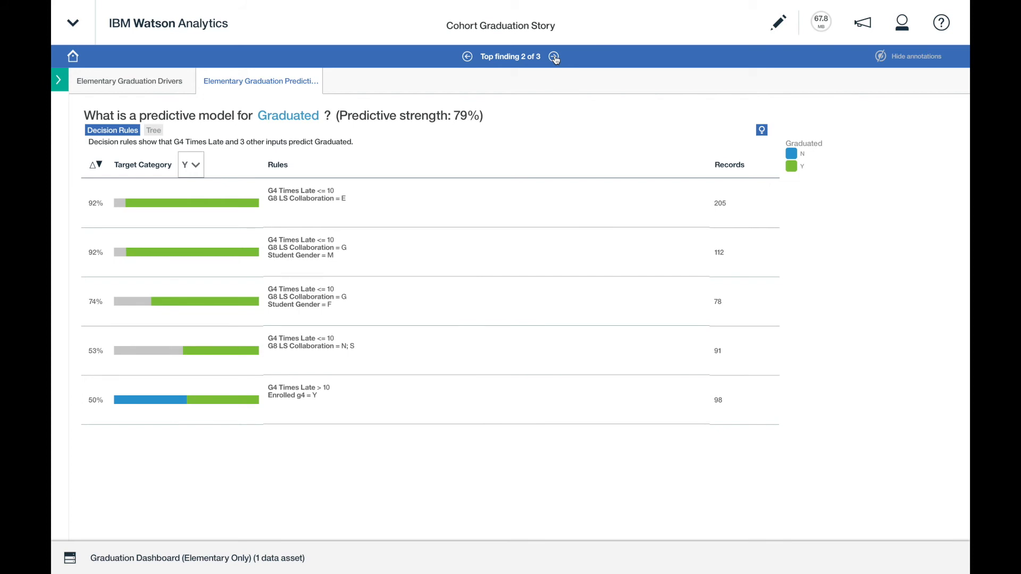
click(554, 56)
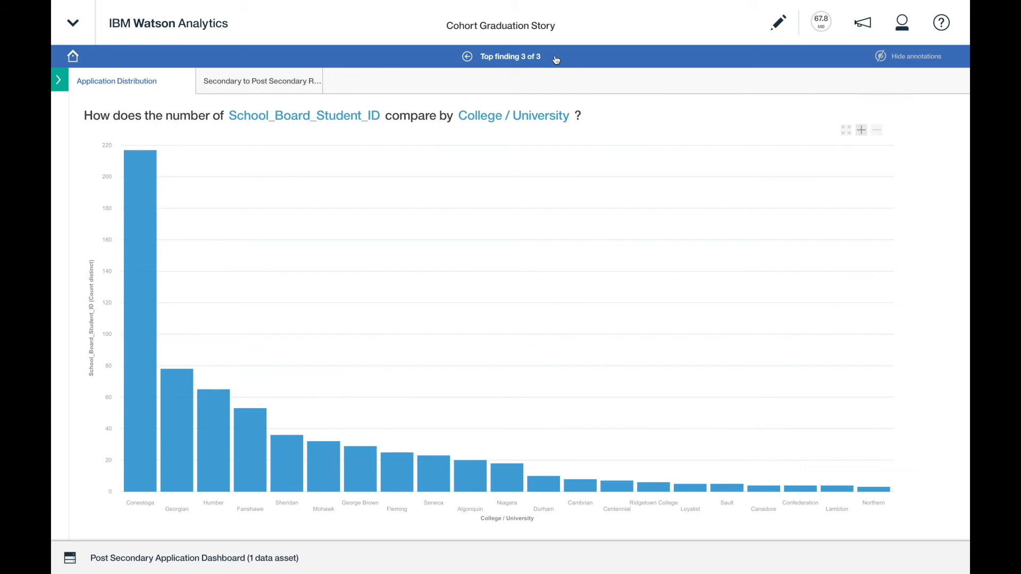
click(286, 87)
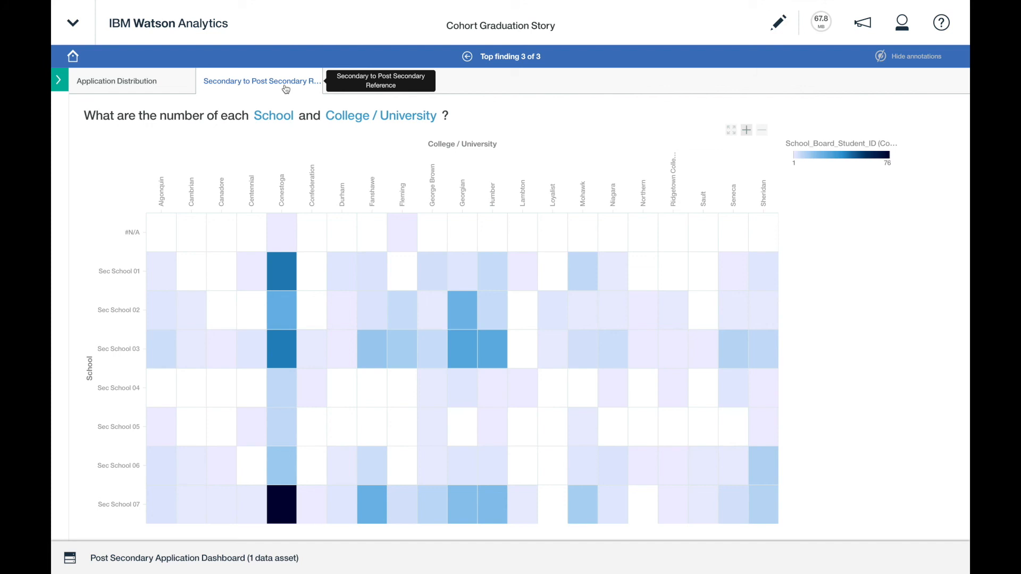
click(74, 57)
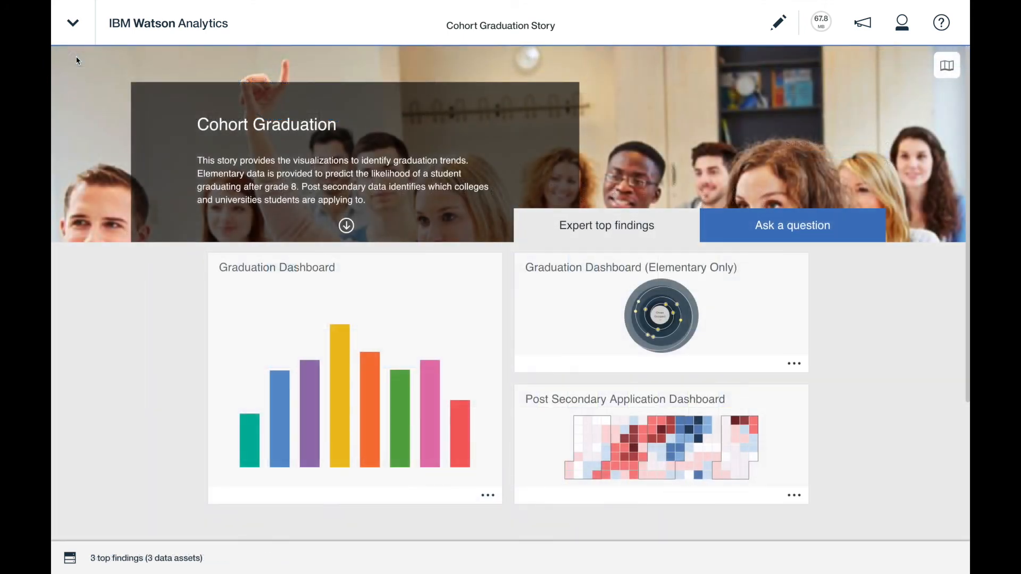